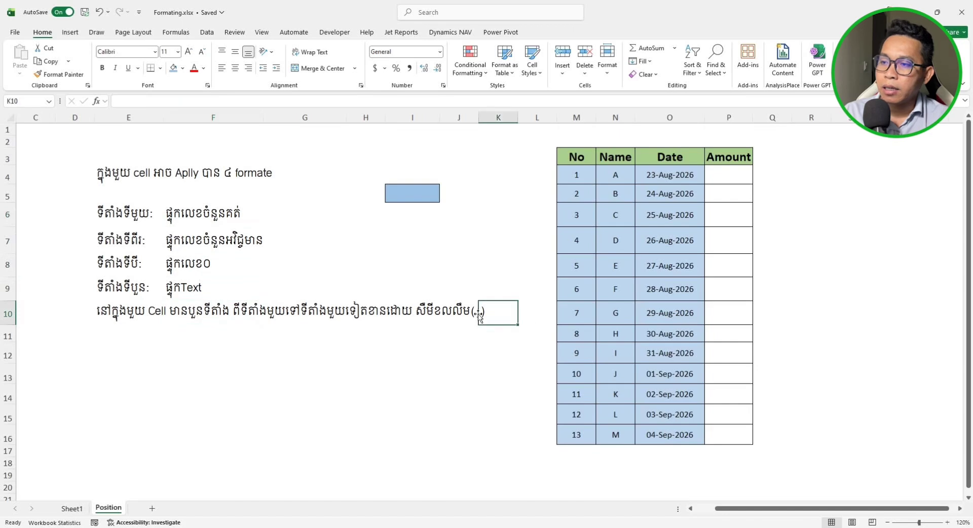
click(472, 314)
click(493, 318)
click(411, 317)
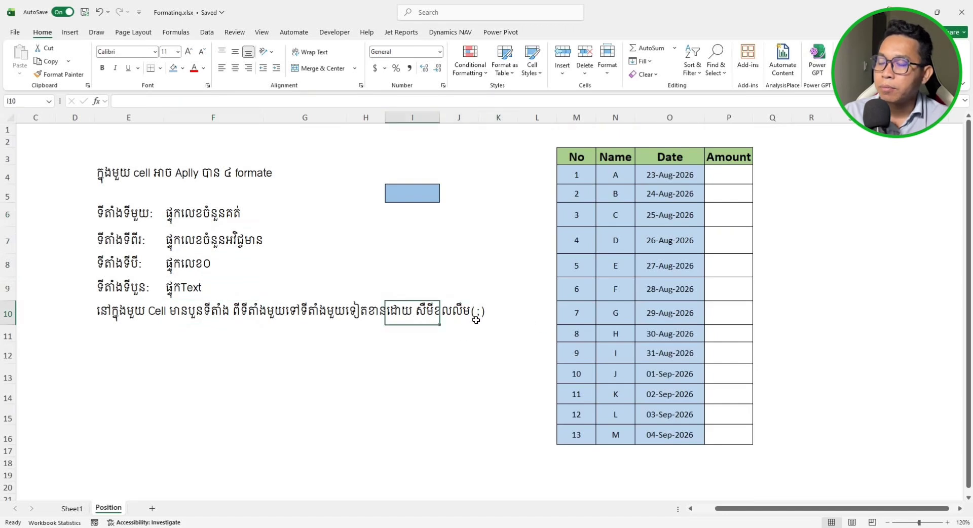
Test the custom format of the blue cell I5 by entering 0, followed by 5678.
click(418, 199)
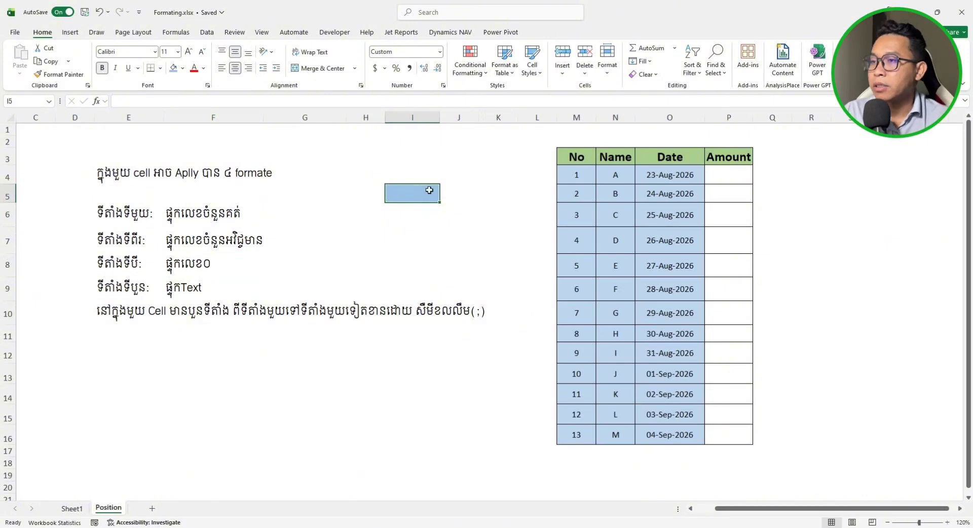
text(0)
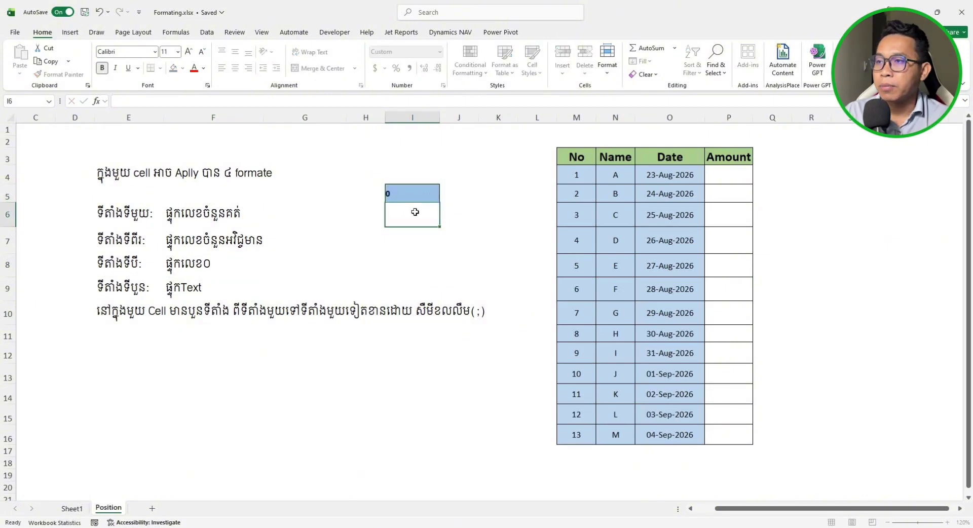
click(416, 194)
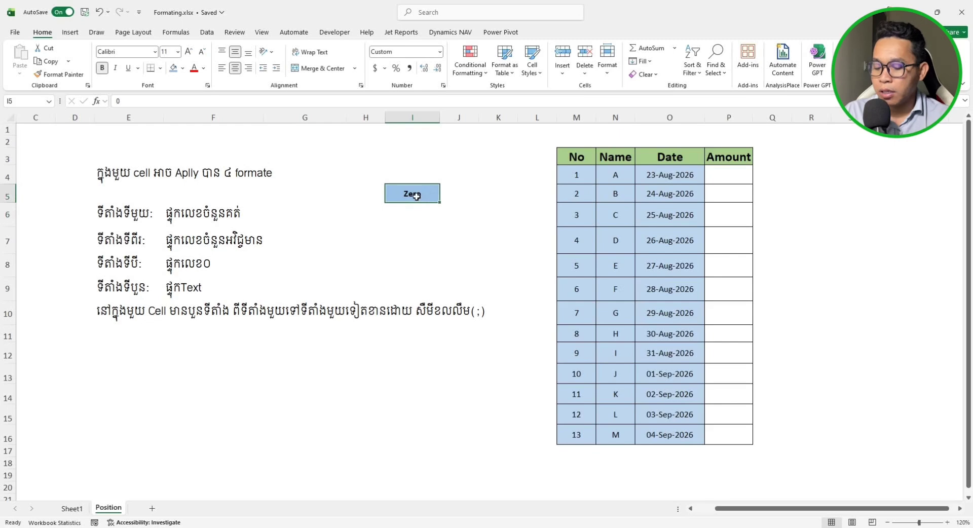
text(5678)
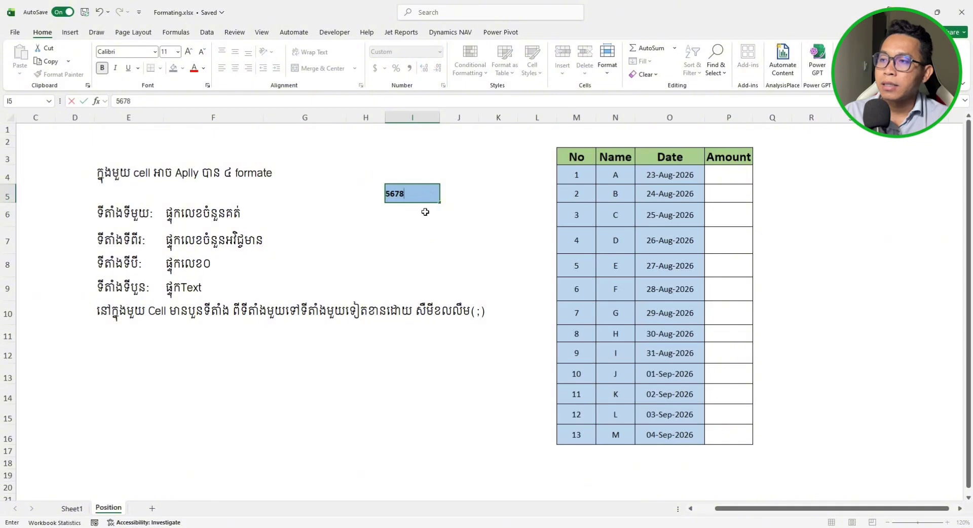
click(420, 193)
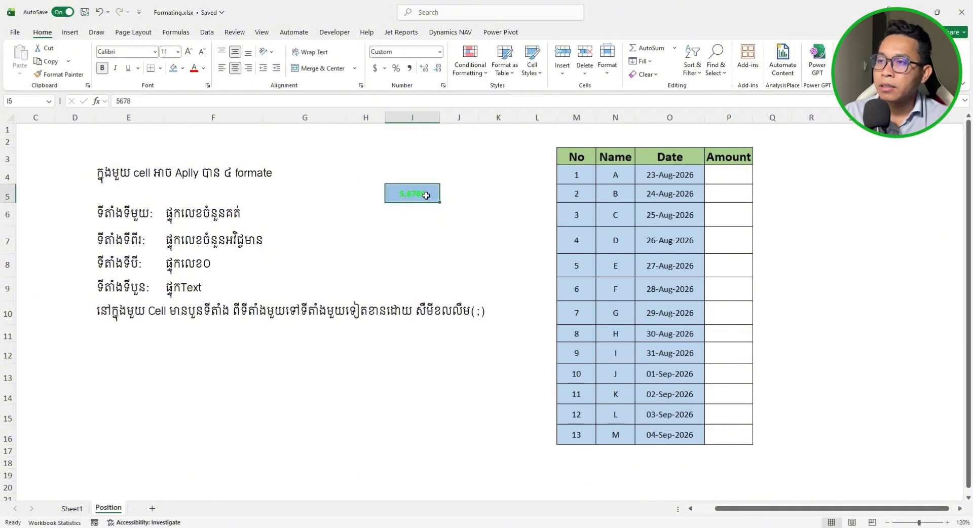
Enter the negative number -3456 in cell I5 to test the format for negative values.
text(-)
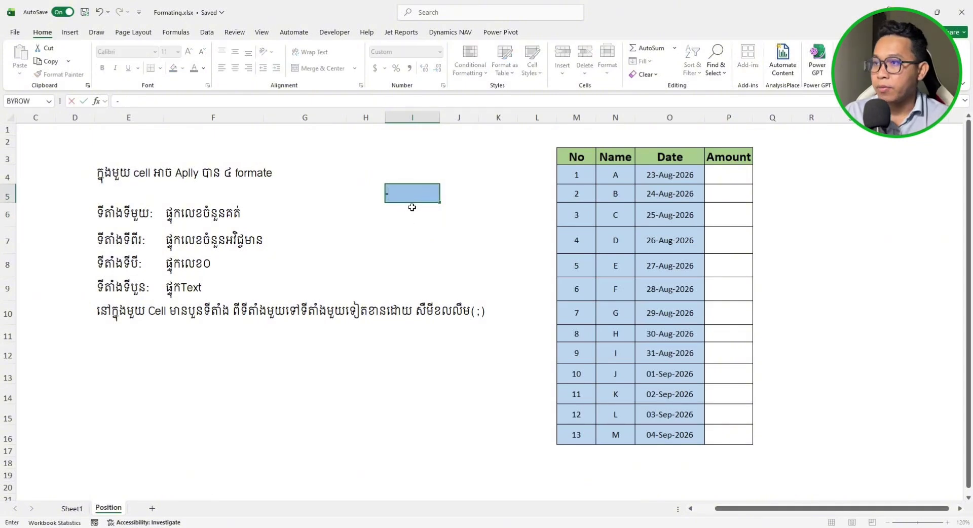
text(3456)
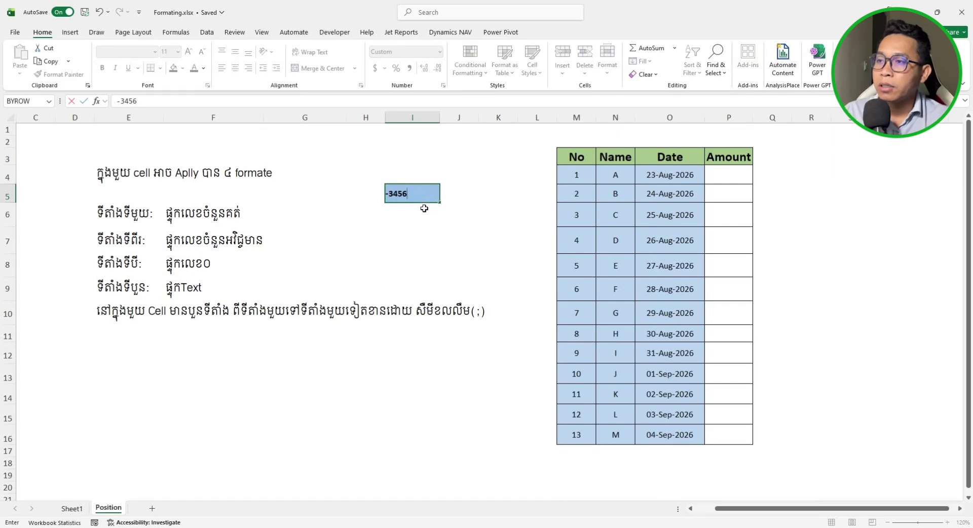
key(ctrl+Return)
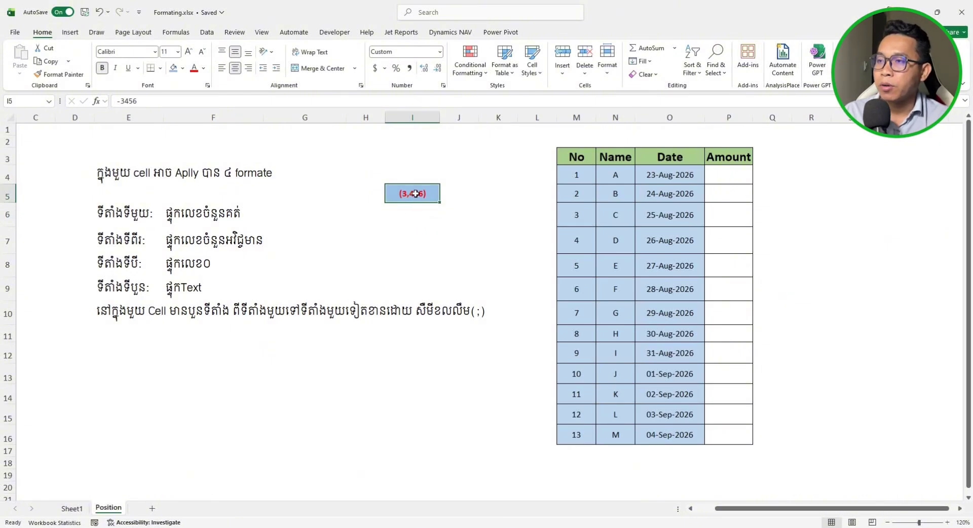
Enter a person's first name in cell I5 to test the format for text, and reselect the cell.
text(Seyha)
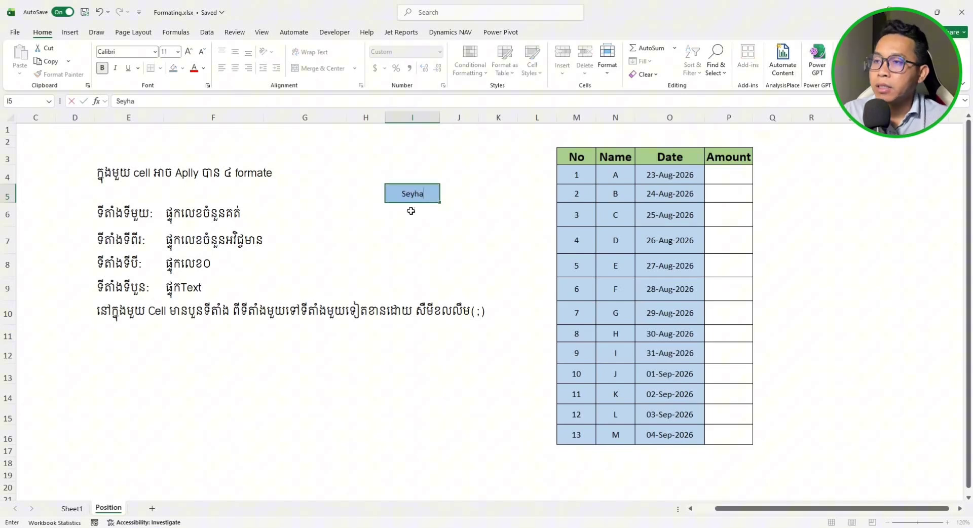
key(Return)
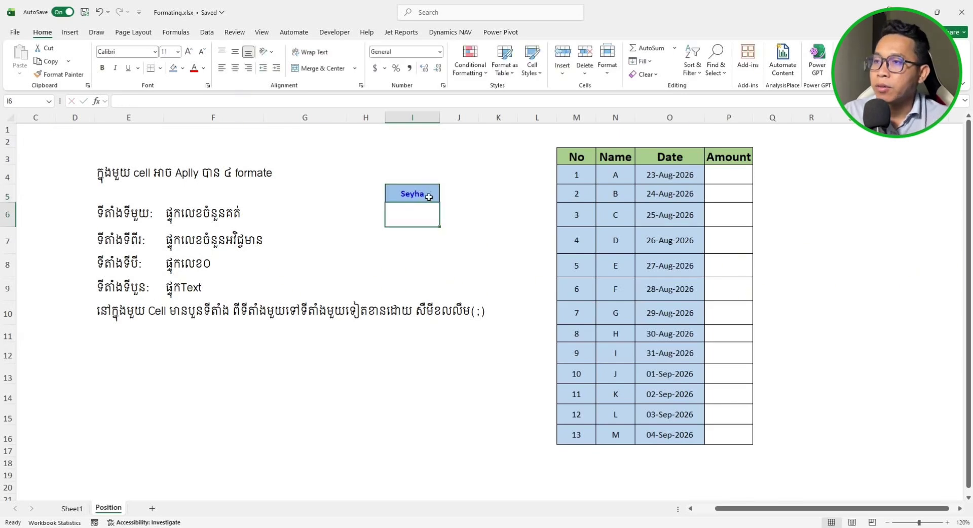
click(428, 196)
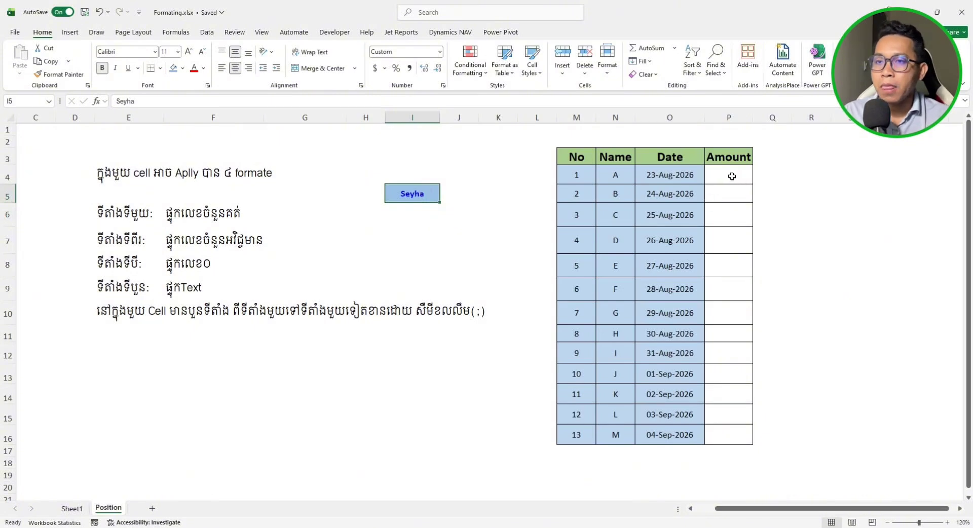
Open the custom number format settings for the Amount cells P4:P16, keeping the sample cell's surroundings uncovered.
drag(733, 174, 728, 432)
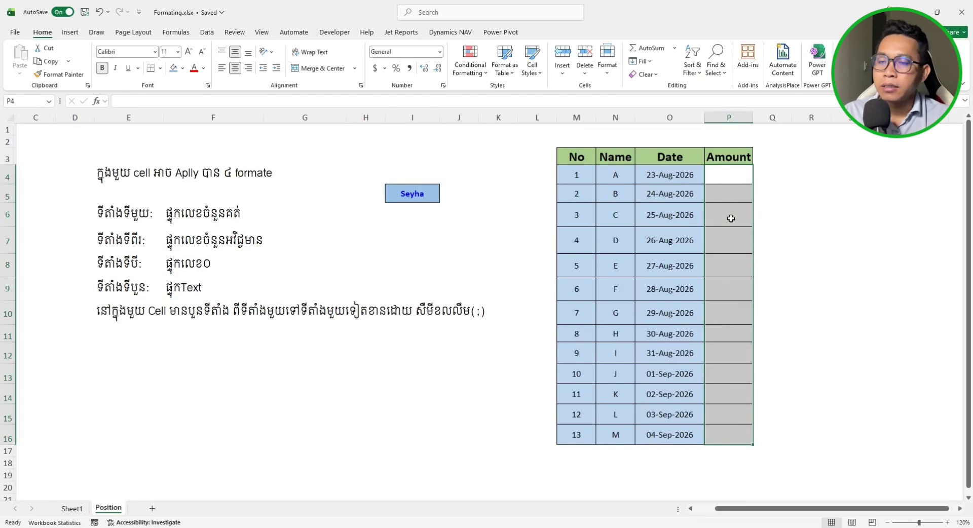
click(444, 89)
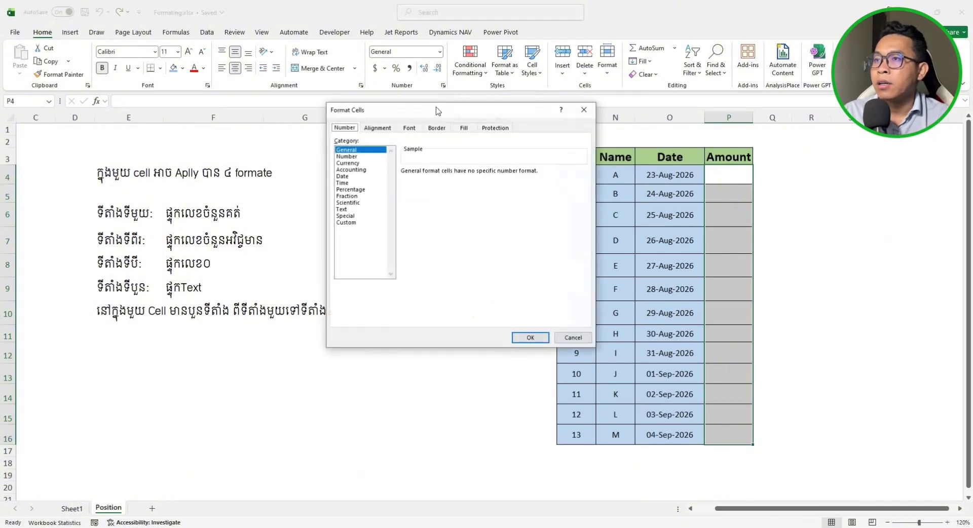
drag(437, 108, 443, 75)
click(355, 185)
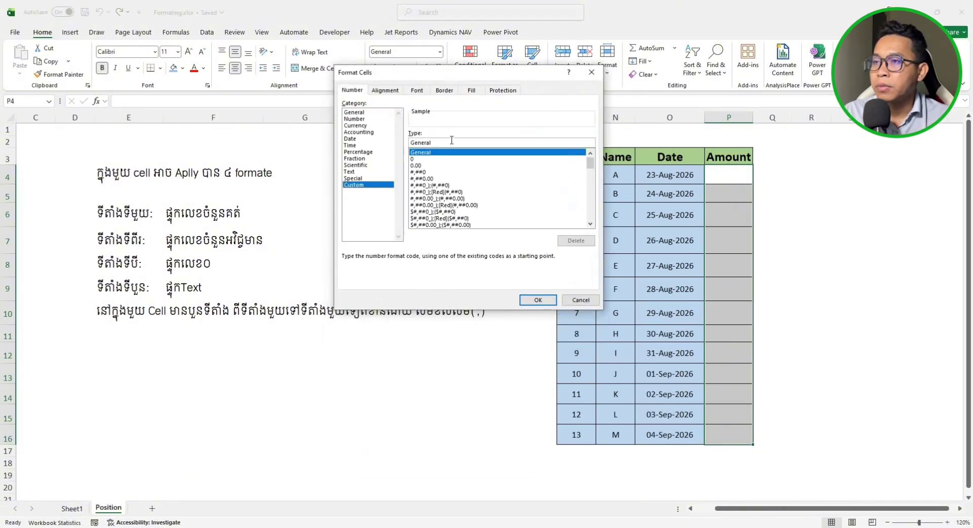
drag(455, 75, 407, 210)
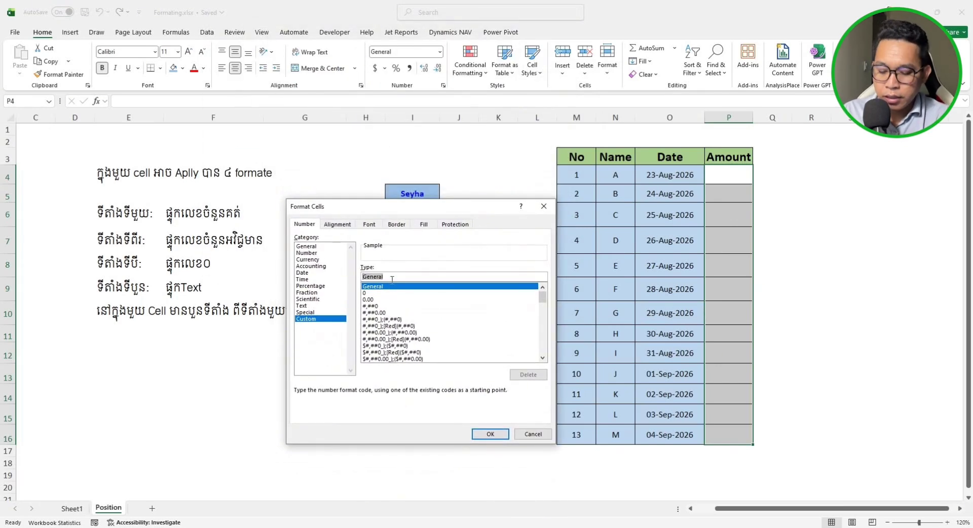
Replace the General format code with the positive-number section [Green]#,##0 $ followed by a semicolon.
key(BackSpace)
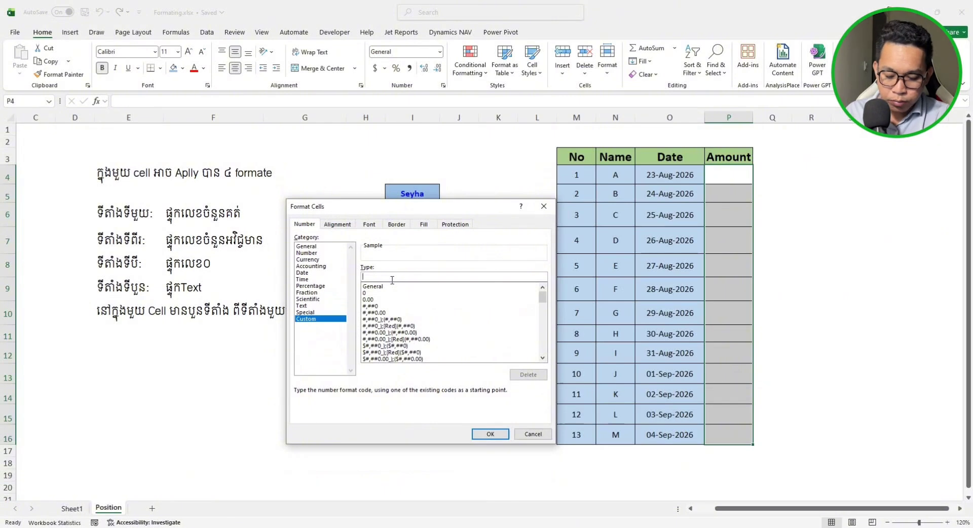
text([)
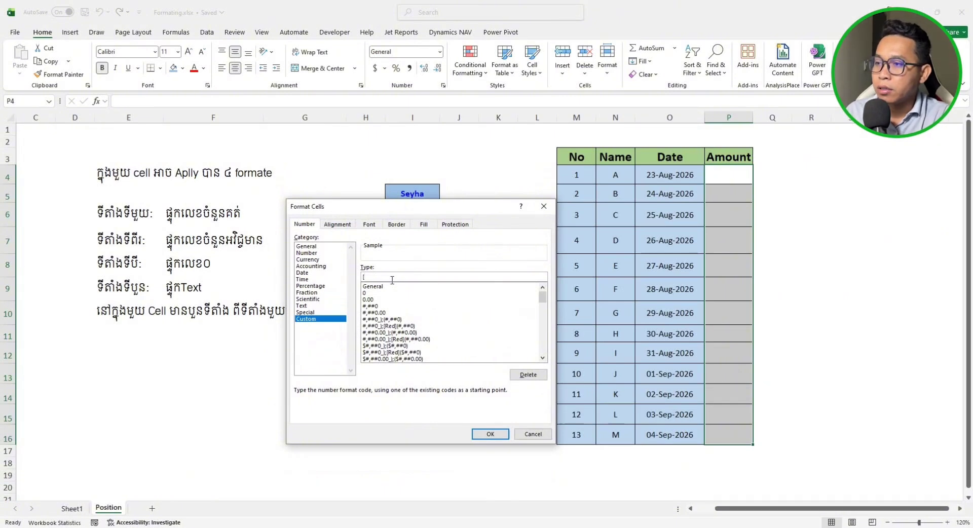
text(Gree)
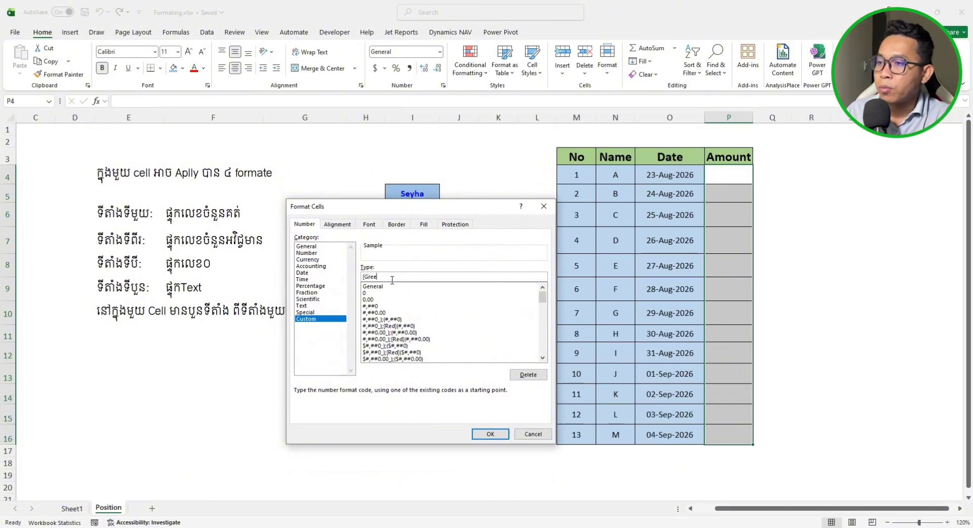
text(n])
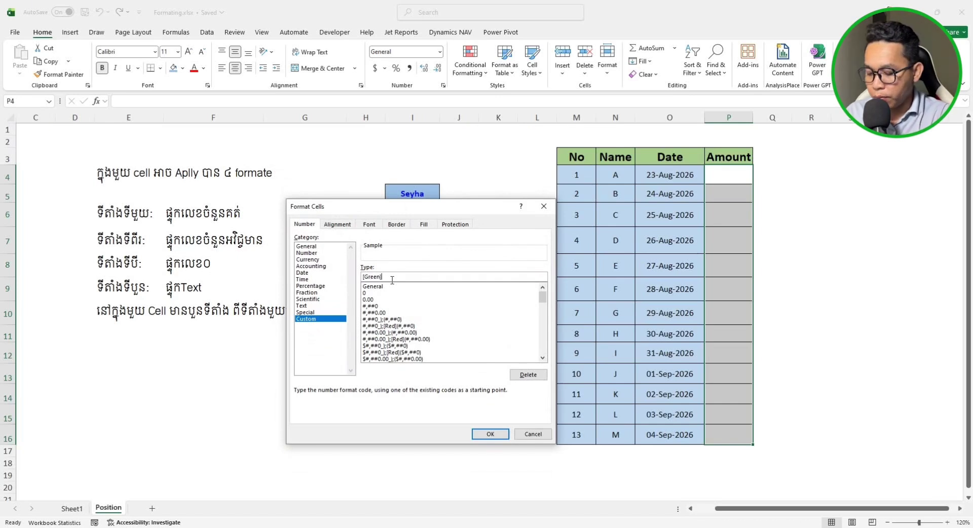
text(#,)
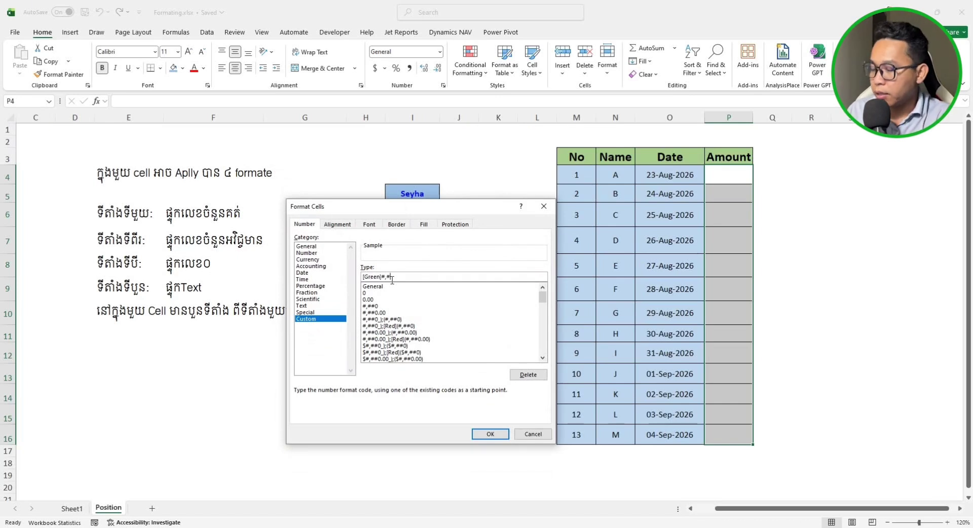
text(##)
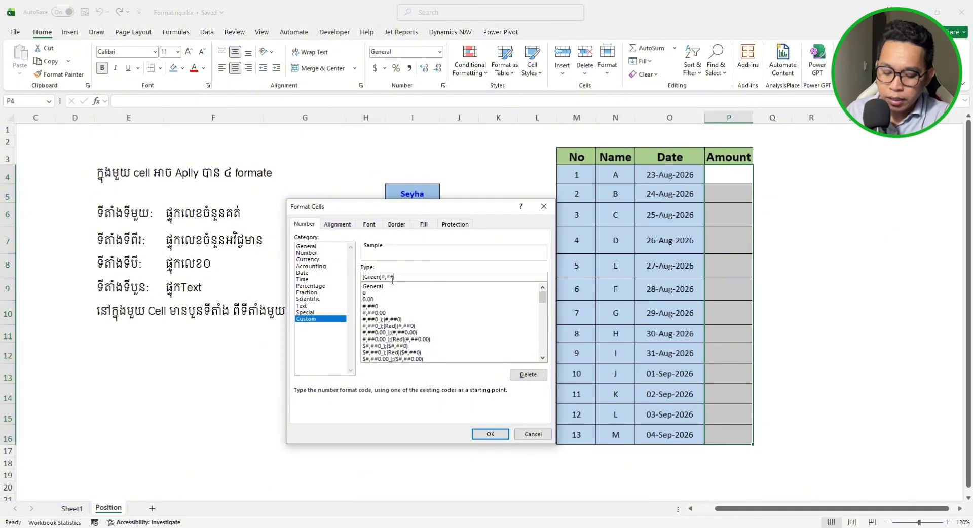
text(0)
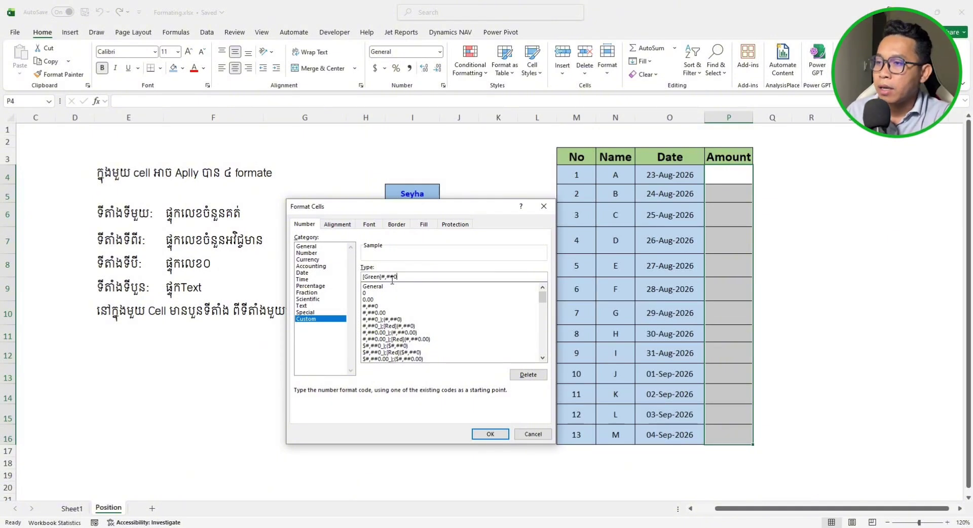
text( $)
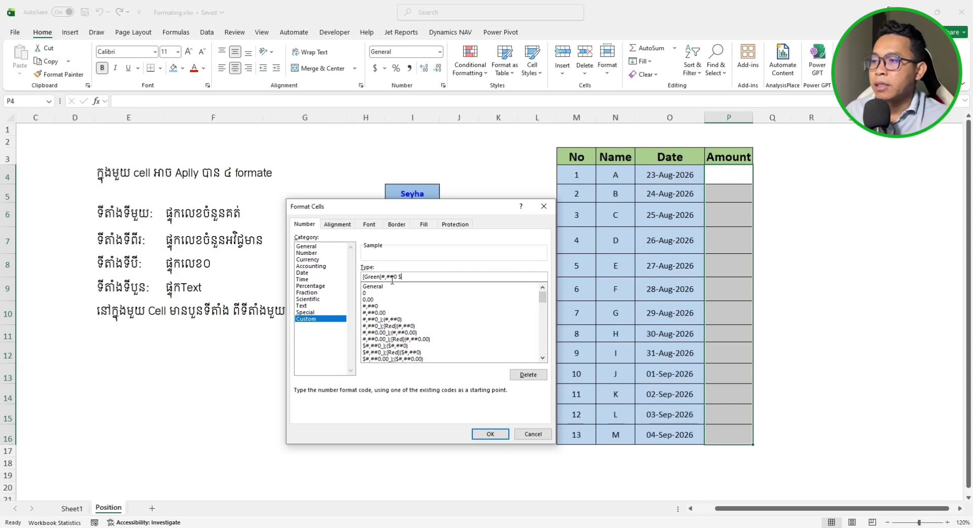
drag(403, 279, 348, 277)
click(407, 277)
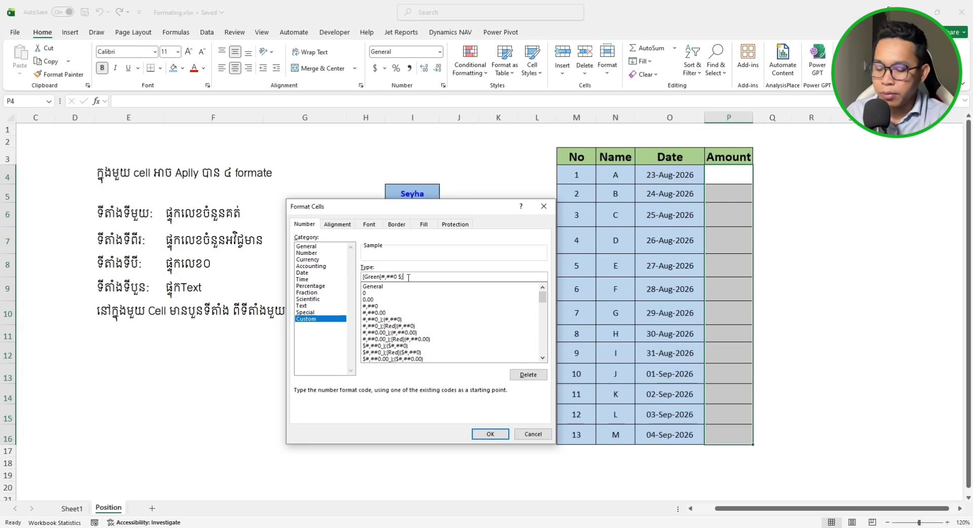
Add the negative-number section [Red](#,##0) to the format code, followed by a semicolon.
text([)
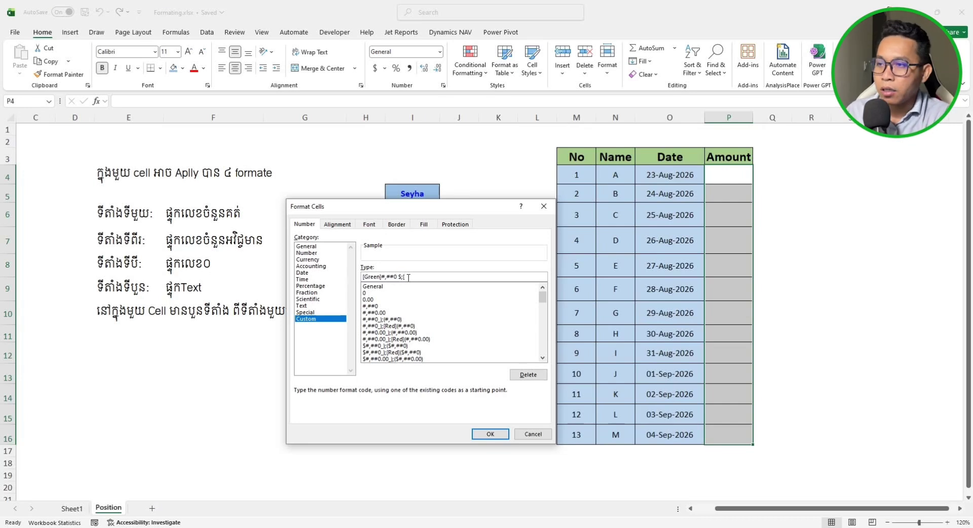
text(Red])
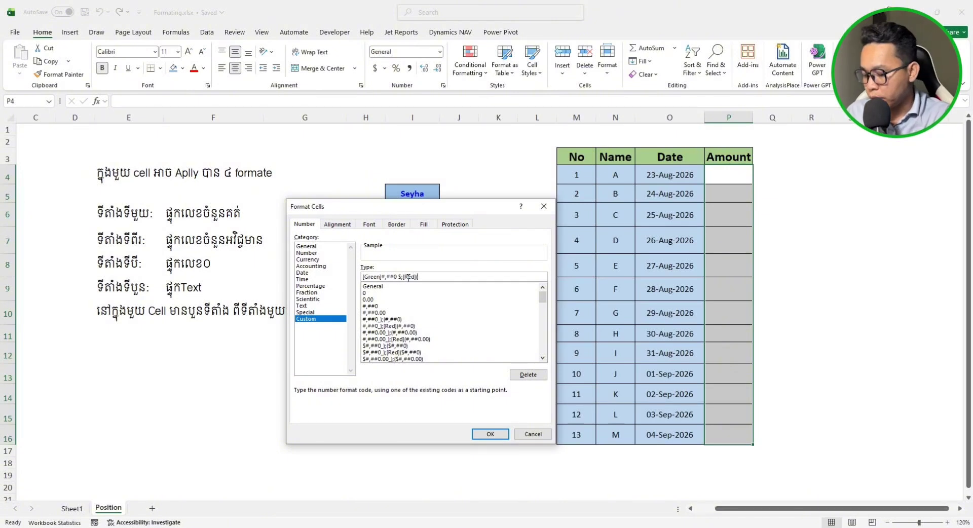
text((#)
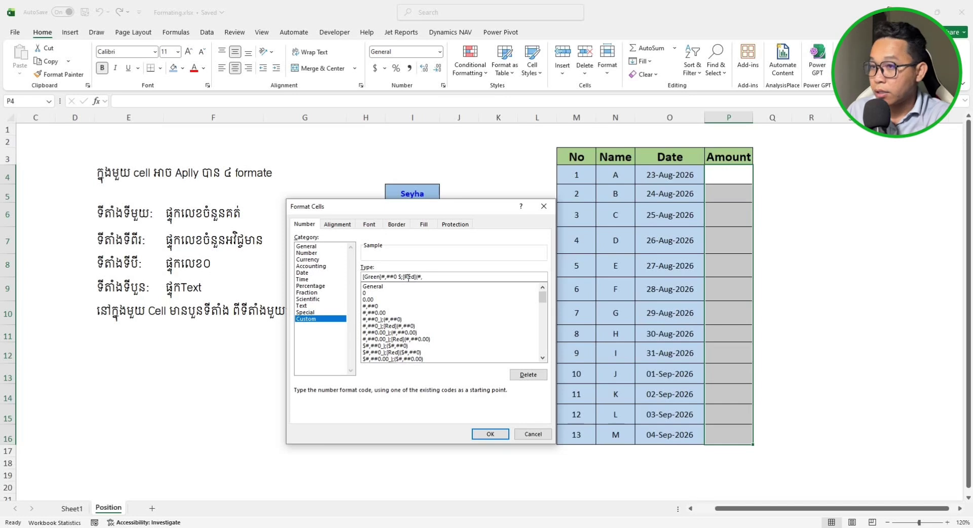
text(,##0)
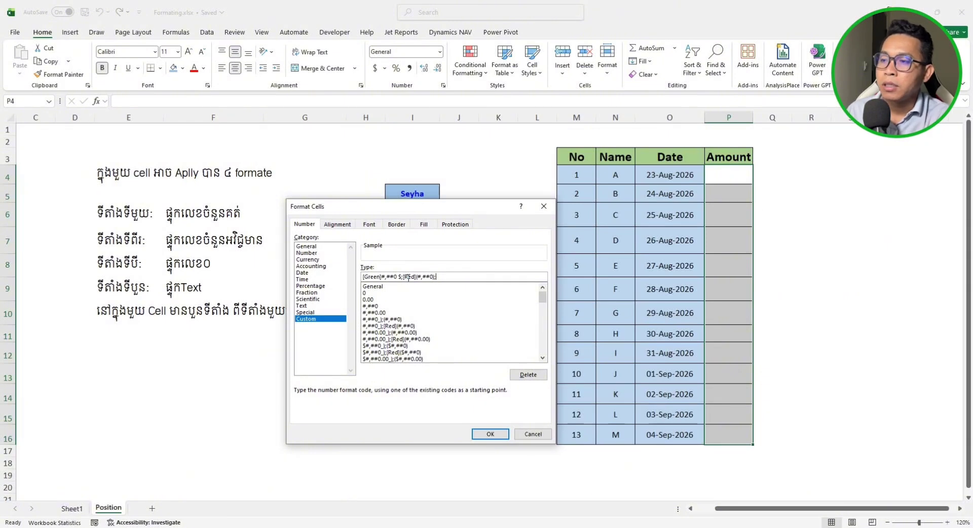
Complete the format code with the section "Zero" for zero values and [Blue]@ for text, separated by a semicolon.
text("Z)
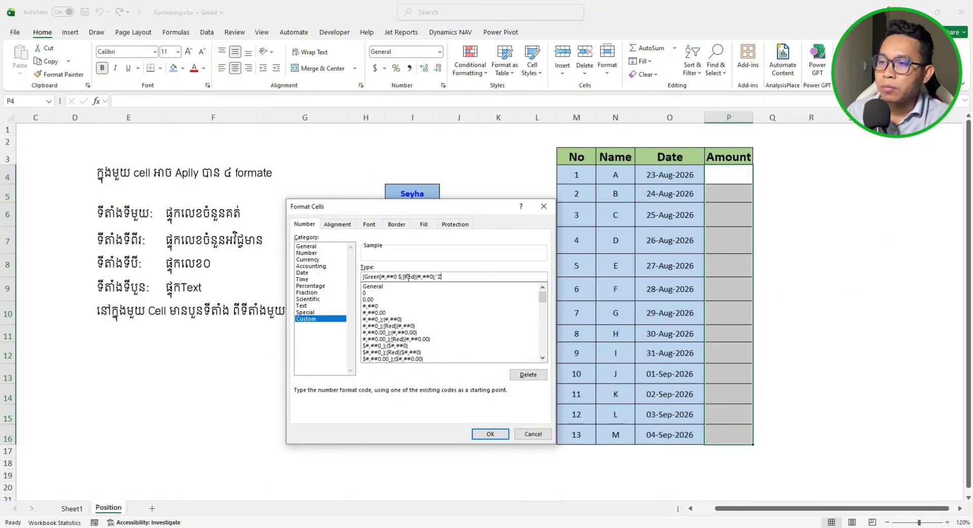
text(ero)
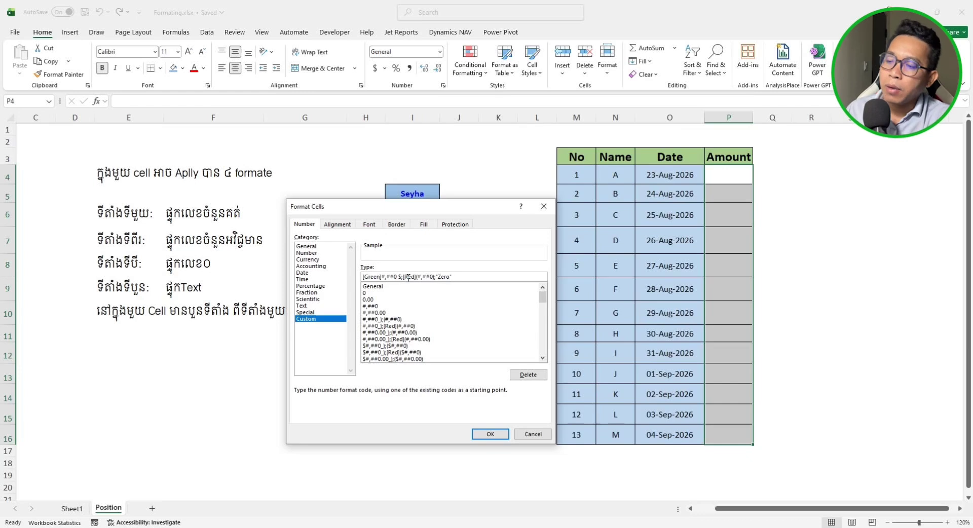
text(")
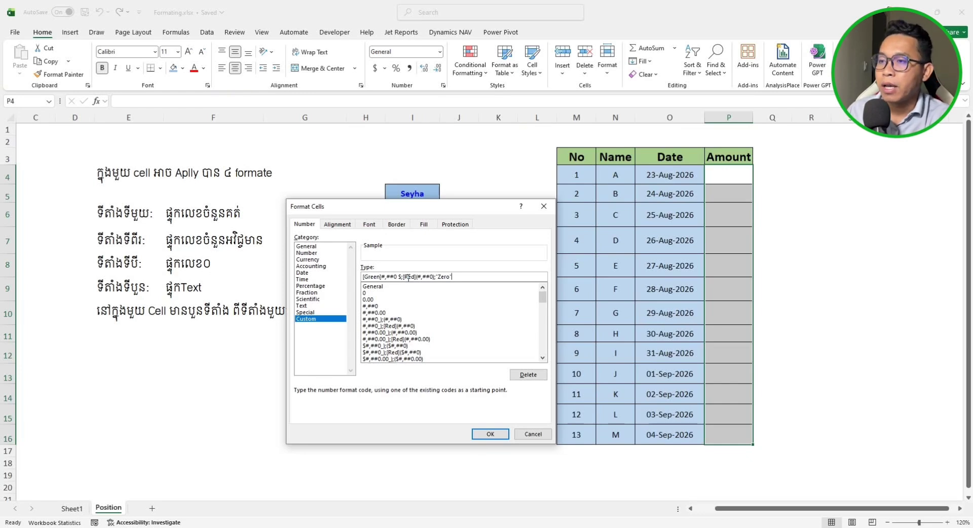
text(;)
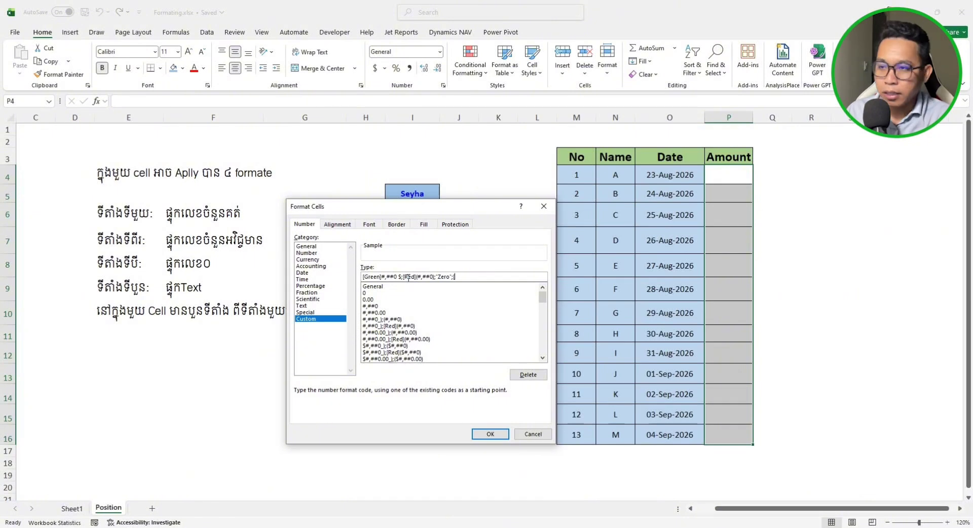
text([Blue)
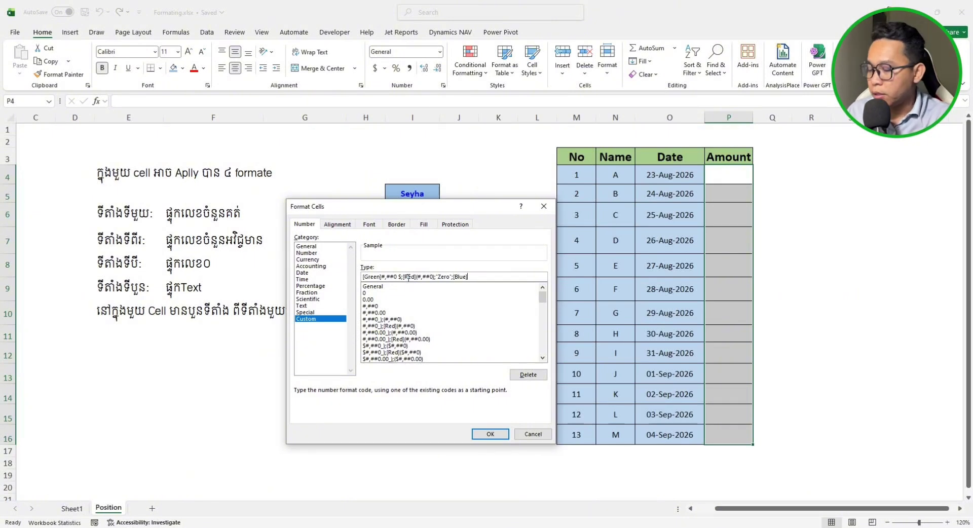
text(]@)
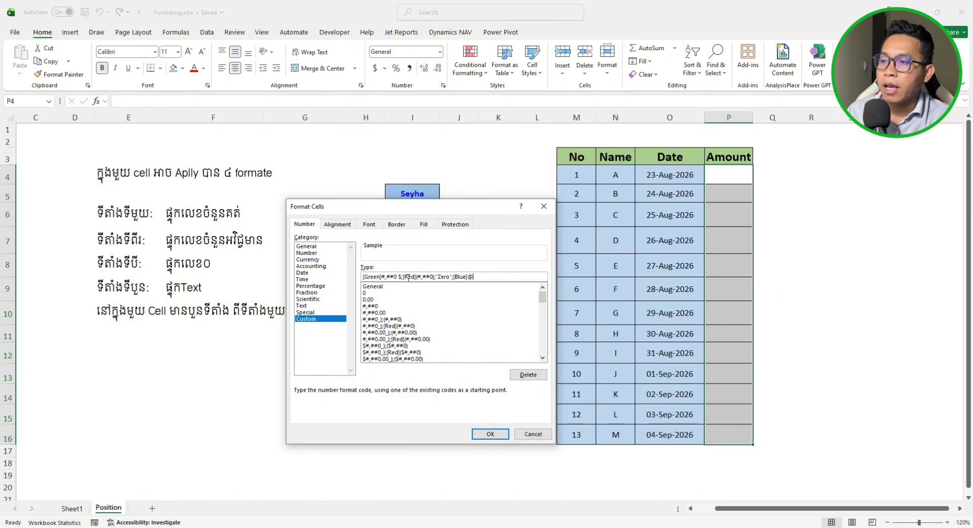
Apply the four-section custom format to the Amount cells and enter 0 in P4 to test the zero section.
click(491, 434)
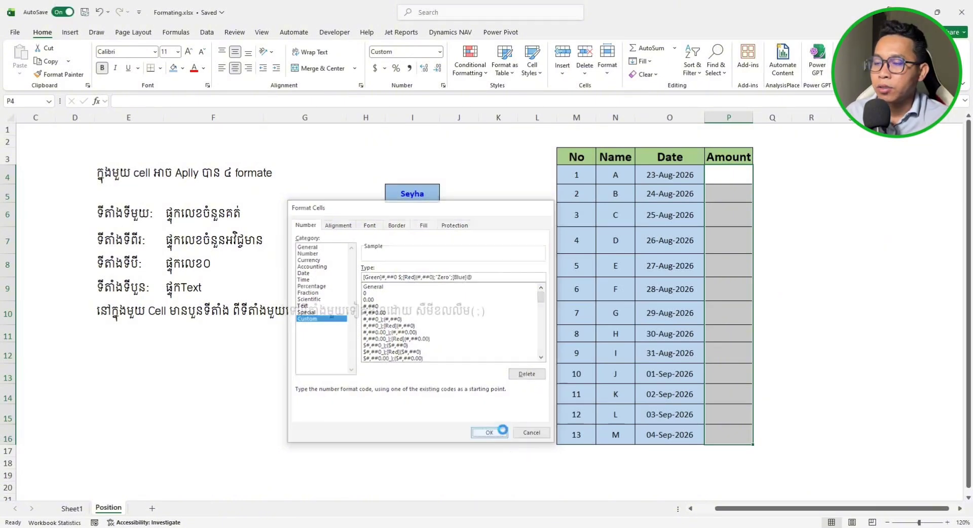
click(728, 178)
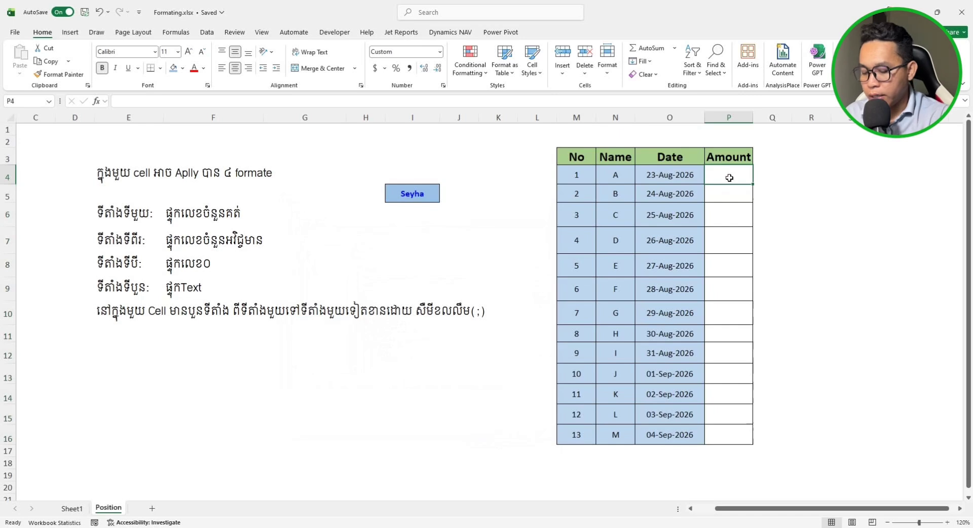
text(0)
key(Return)
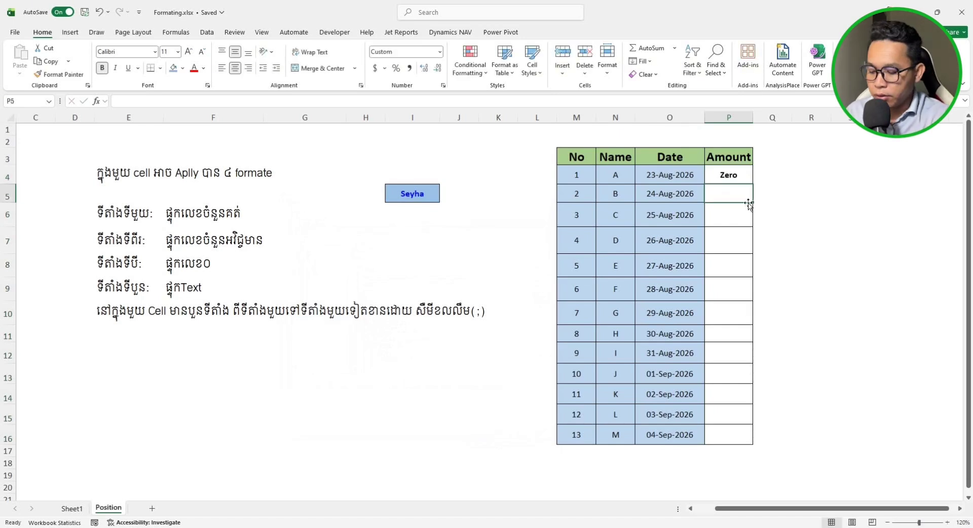
Enter the positive test value 3456 in P5 and the negative test value -2345 in P6.
text(3456)
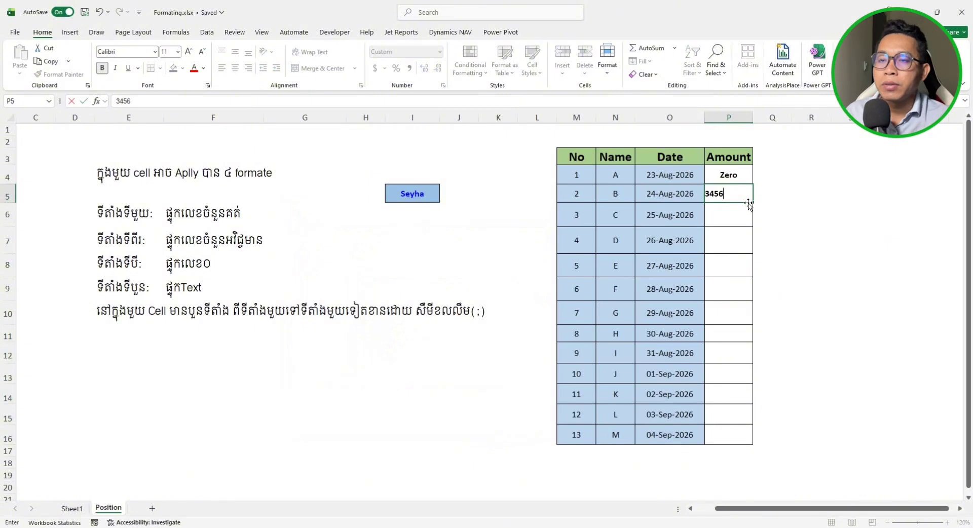
key(ctrl+Return)
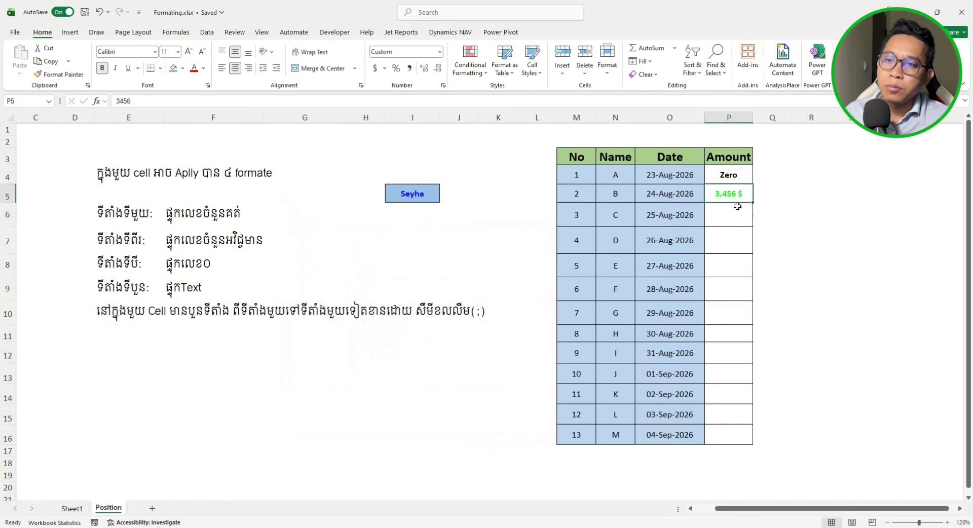
click(736, 223)
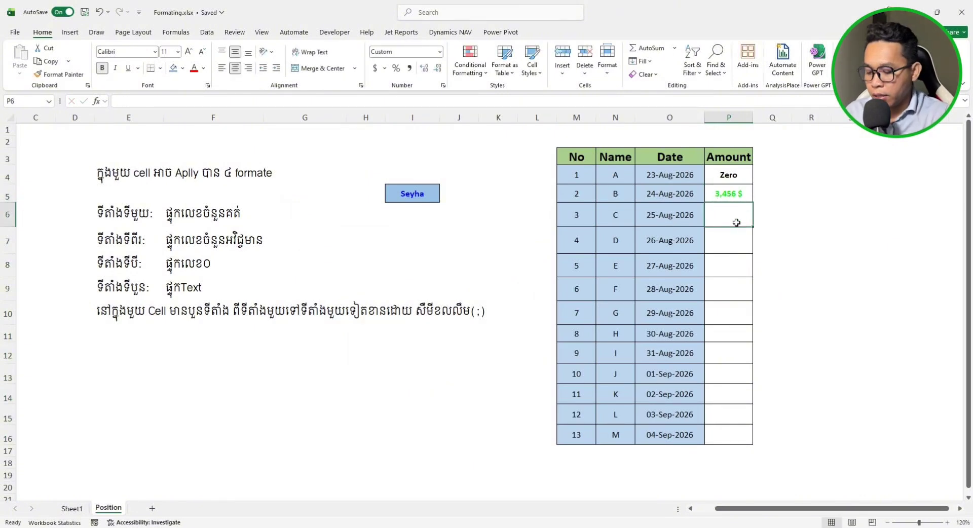
text(-2345)
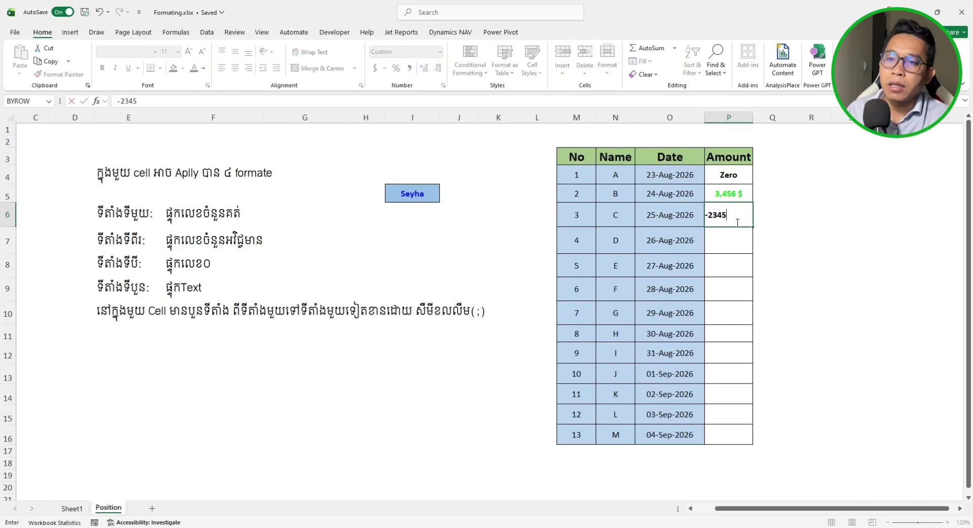
click(730, 249)
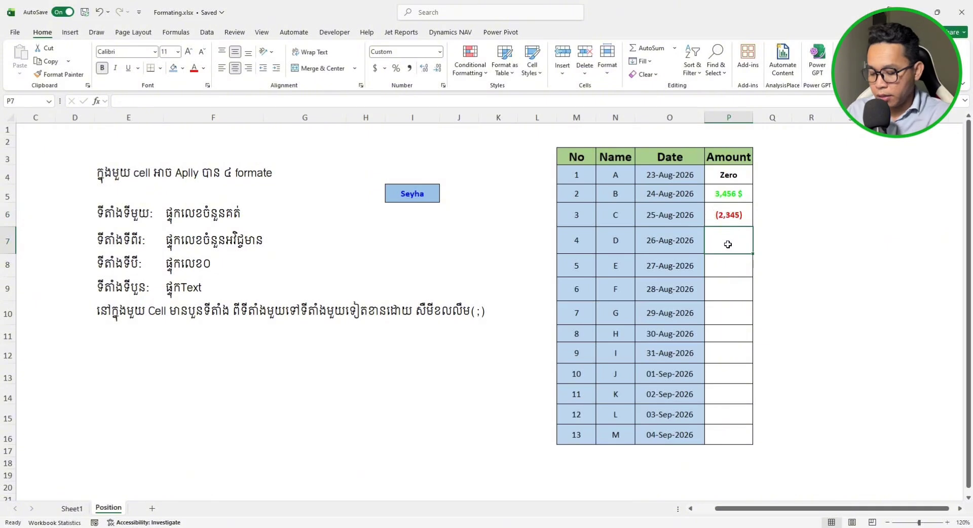
Enter a person's name as the text test value in P7 and select the Amount cells P4:P16.
text(Seyha)
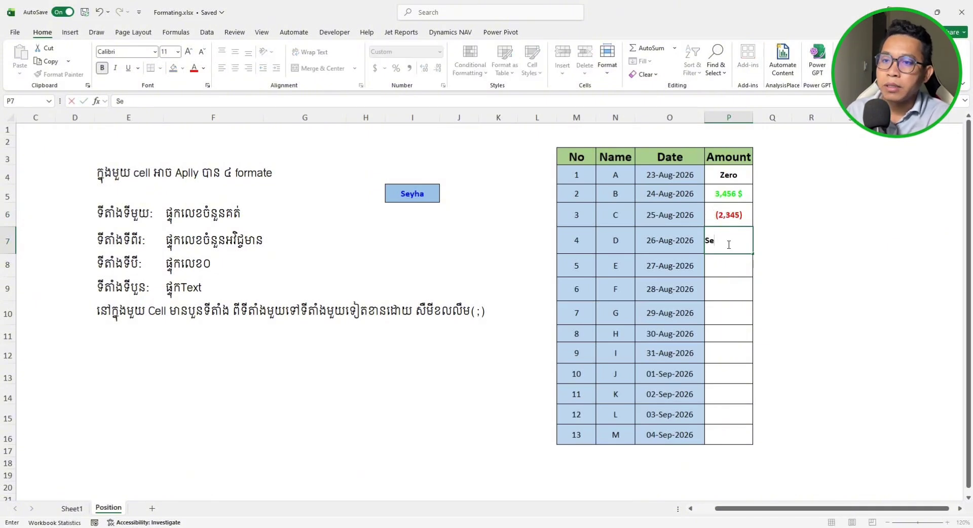
click(730, 261)
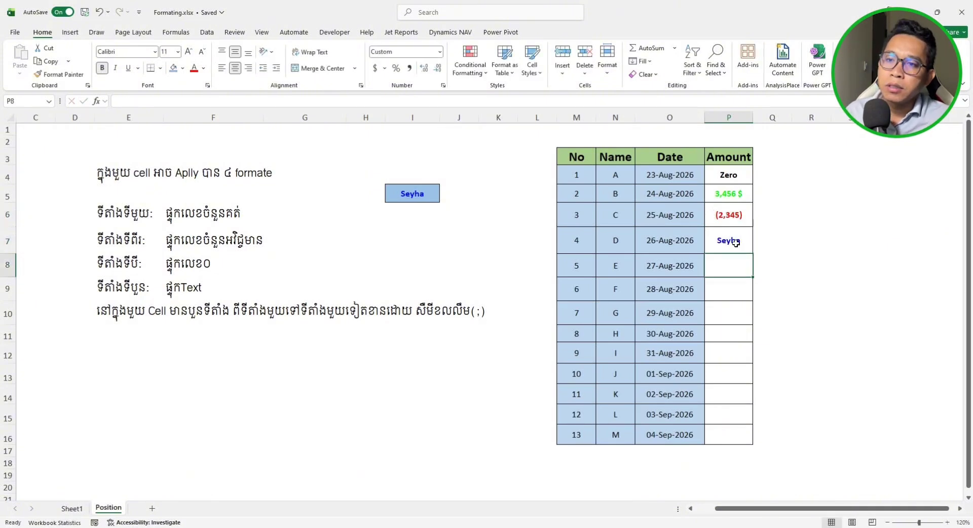
click(736, 243)
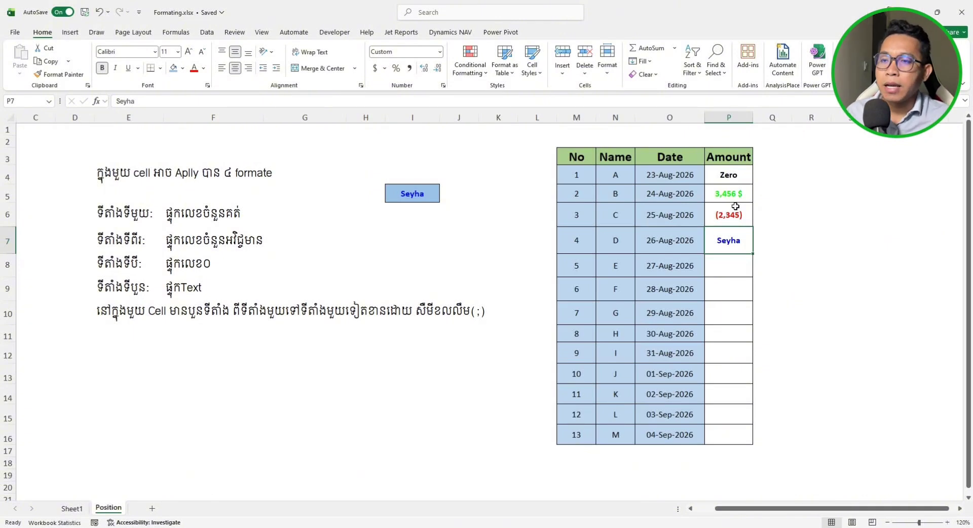
drag(726, 175, 728, 434)
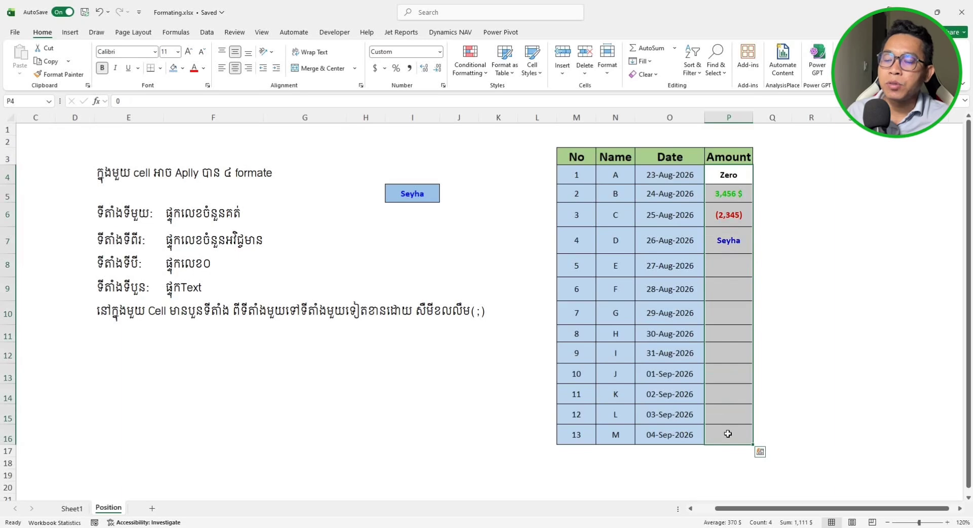